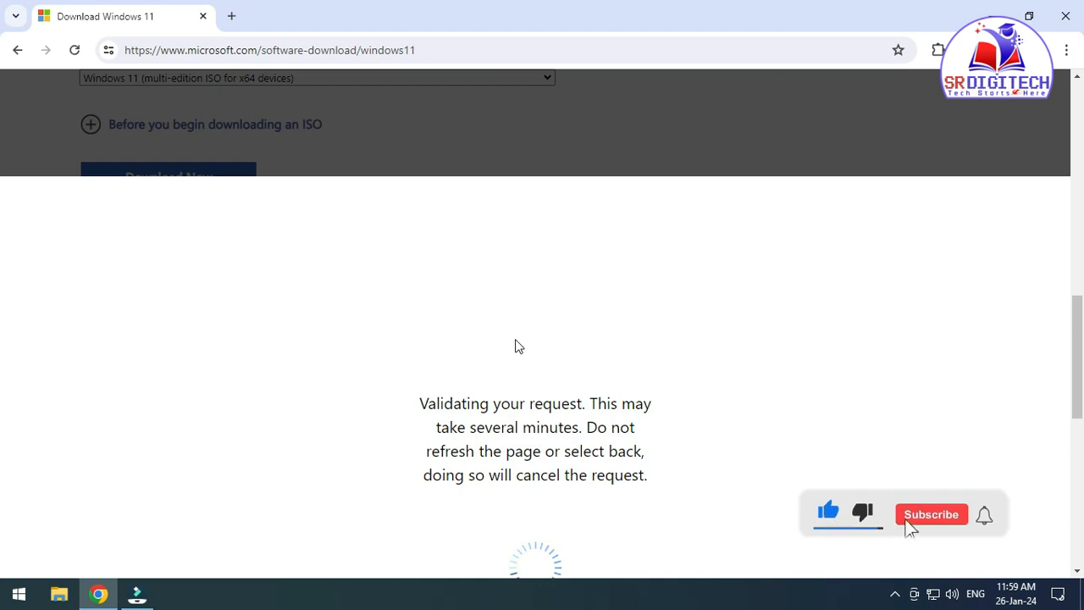
Request the 64-bit Windows 11 English International ISO from the Microsoft page and cancel the download.
scroll(519, 347, down, 1)
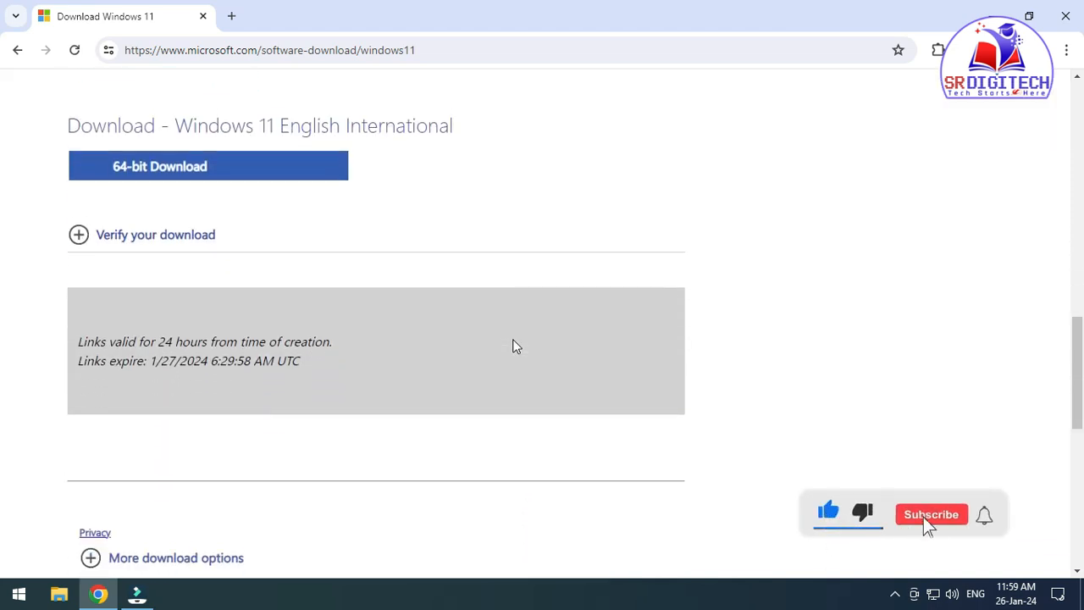
scroll(379, 315, up, 3)
scroll(380, 318, up, 1)
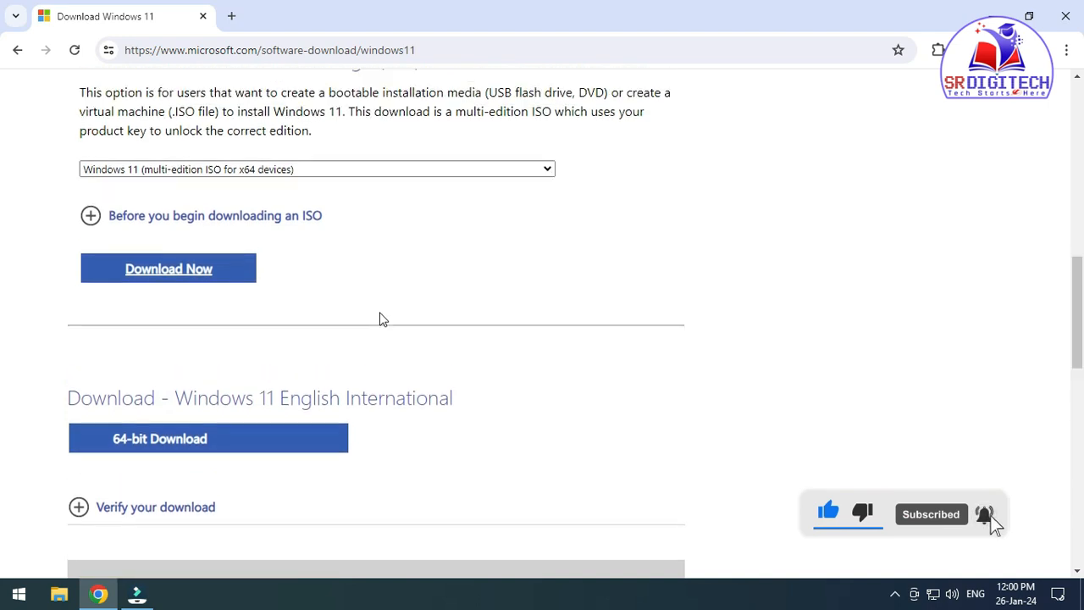
scroll(508, 325, down, 2)
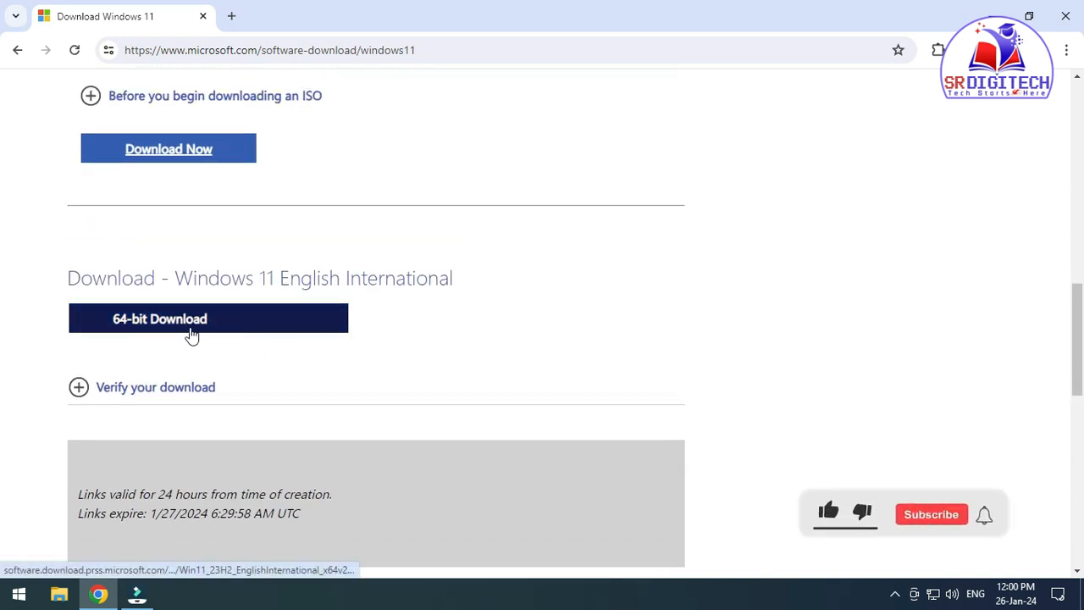
click(254, 318)
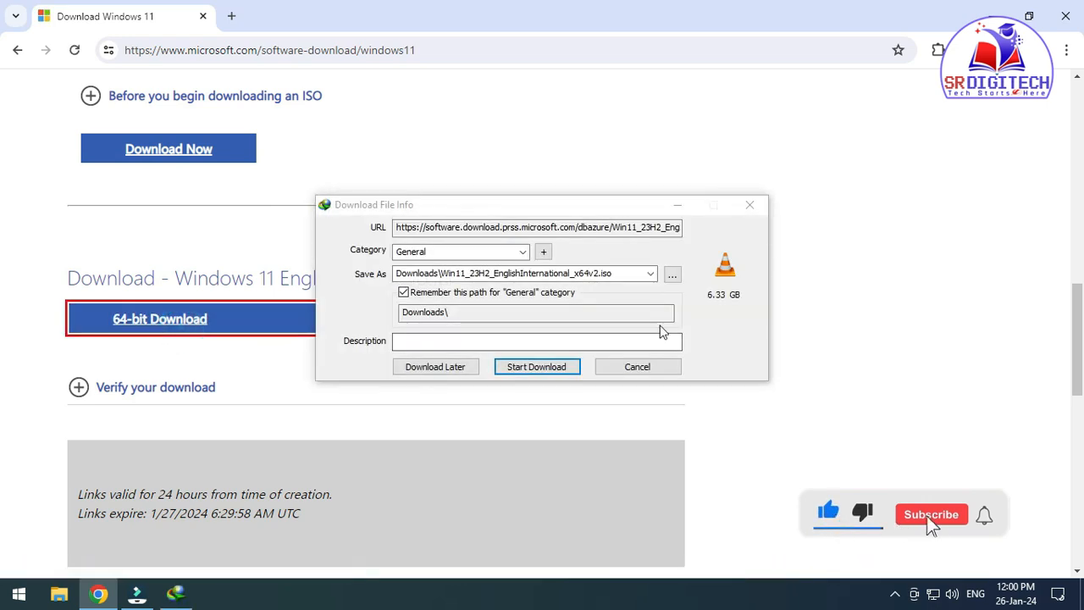
click(637, 367)
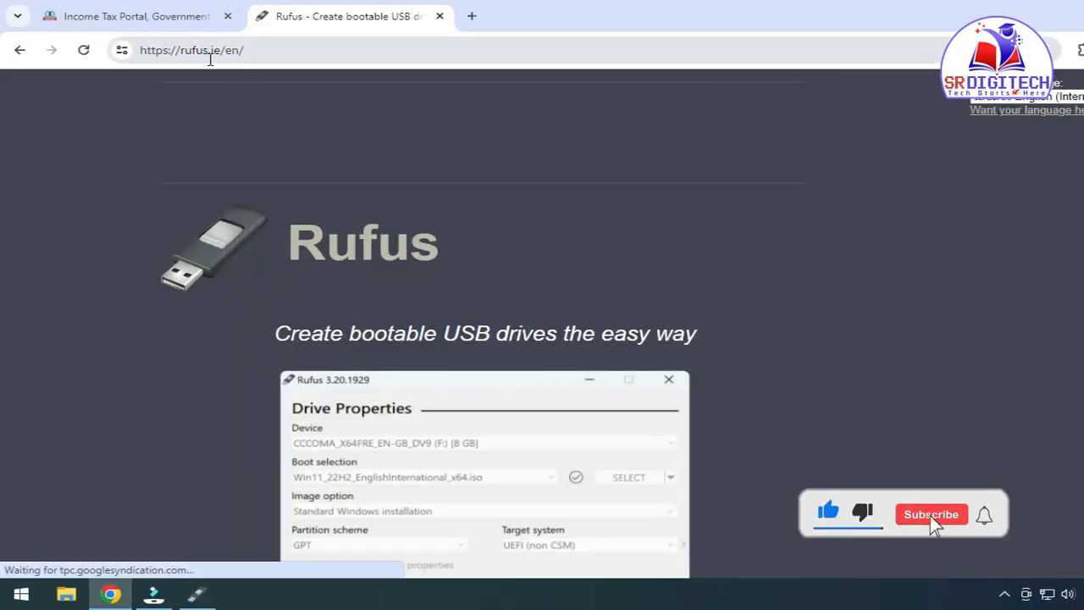
Examine the latest Rufus releases listed in the website's download section.
scroll(517, 388, down, 3)
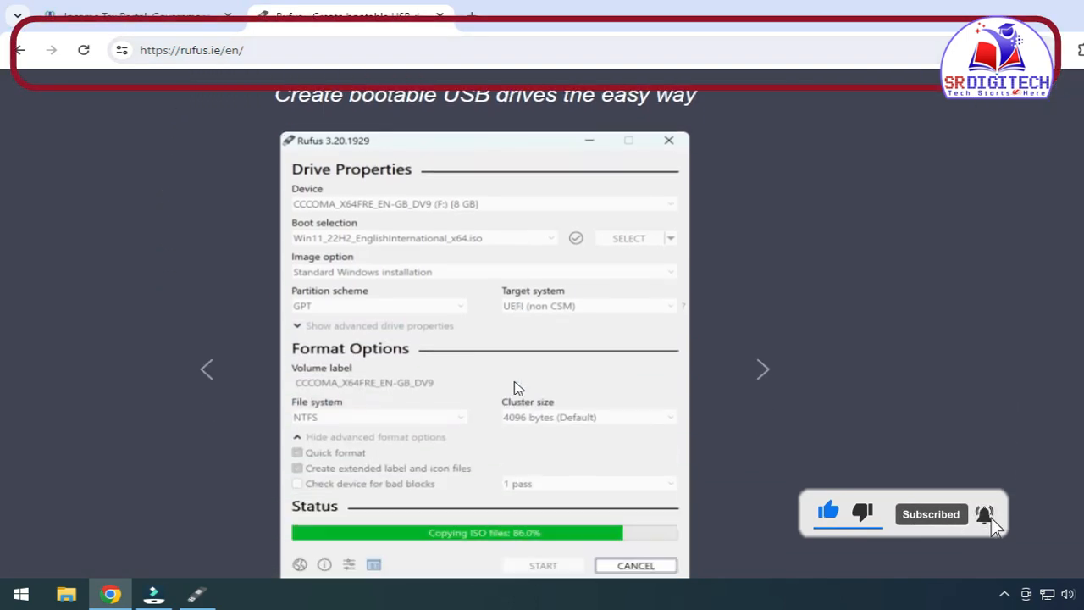
scroll(516, 387, down, 6)
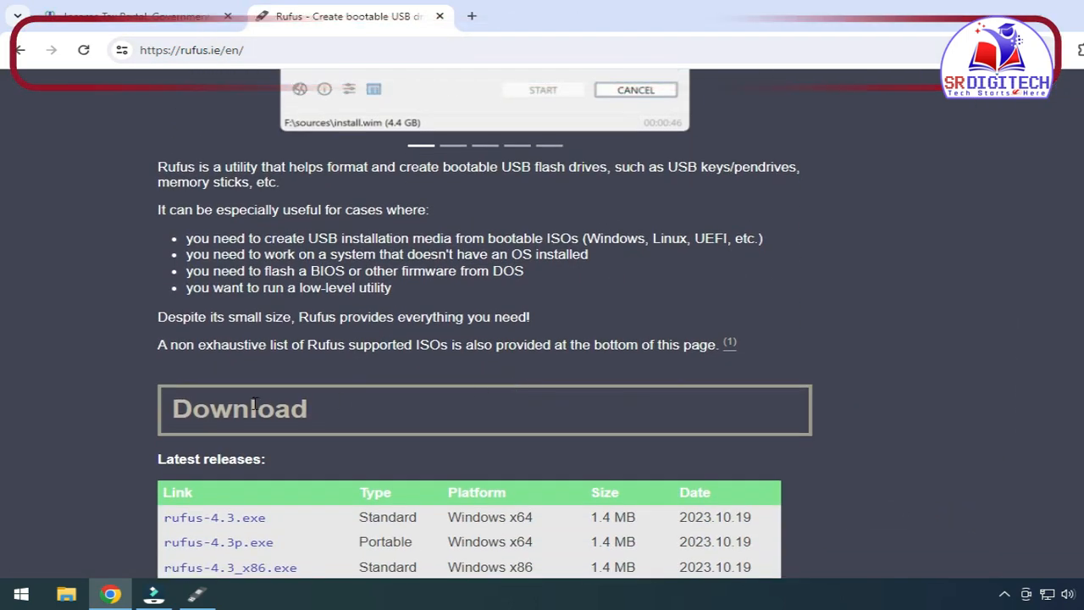
scroll(191, 521, down, 2)
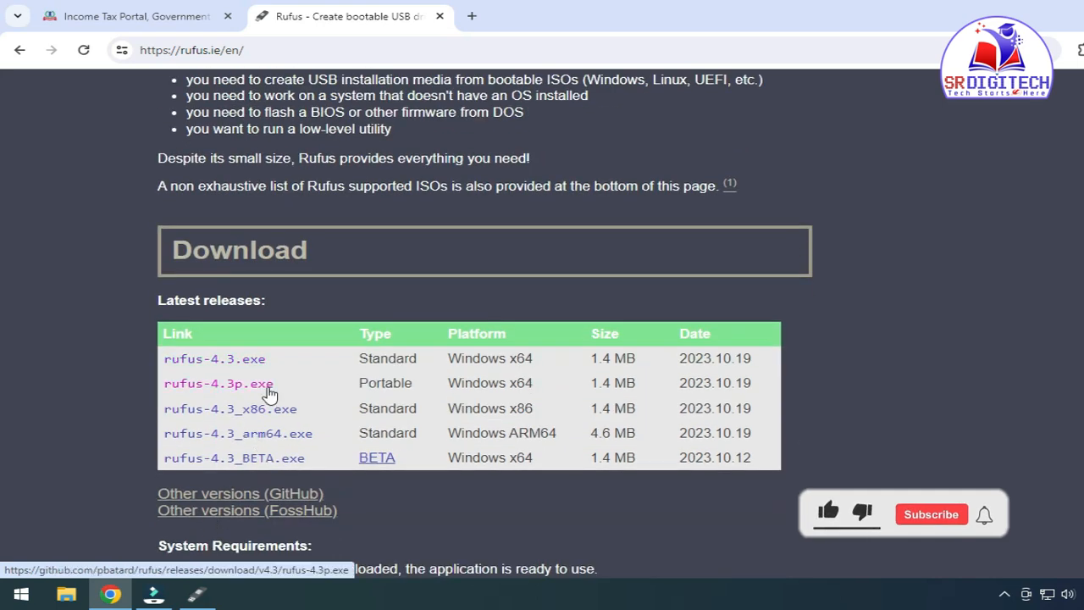
scroll(267, 392, down, 3)
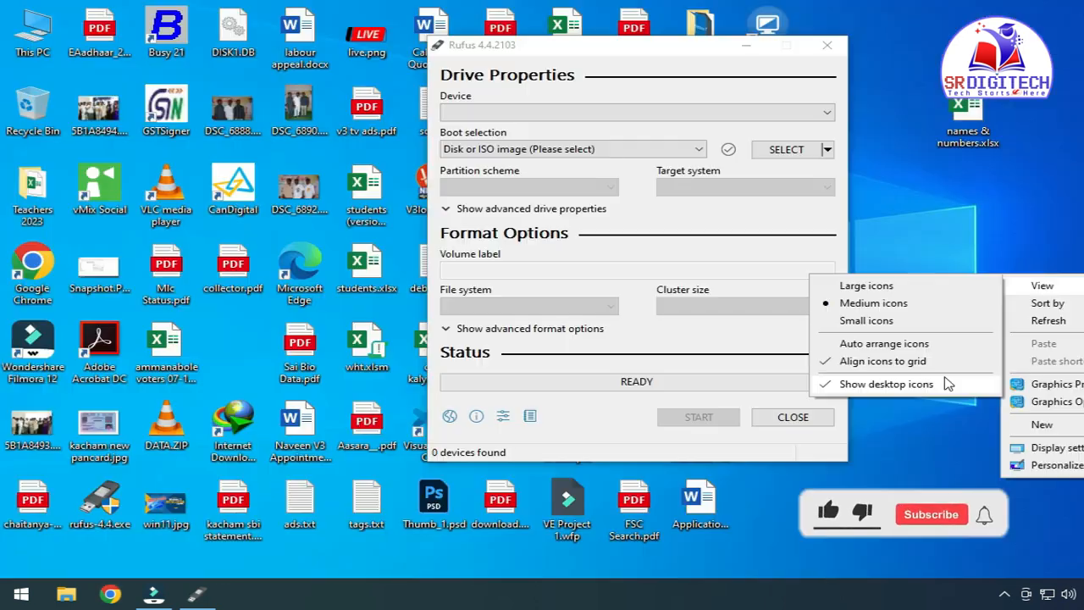
Hide the desktop icons.
click(945, 384)
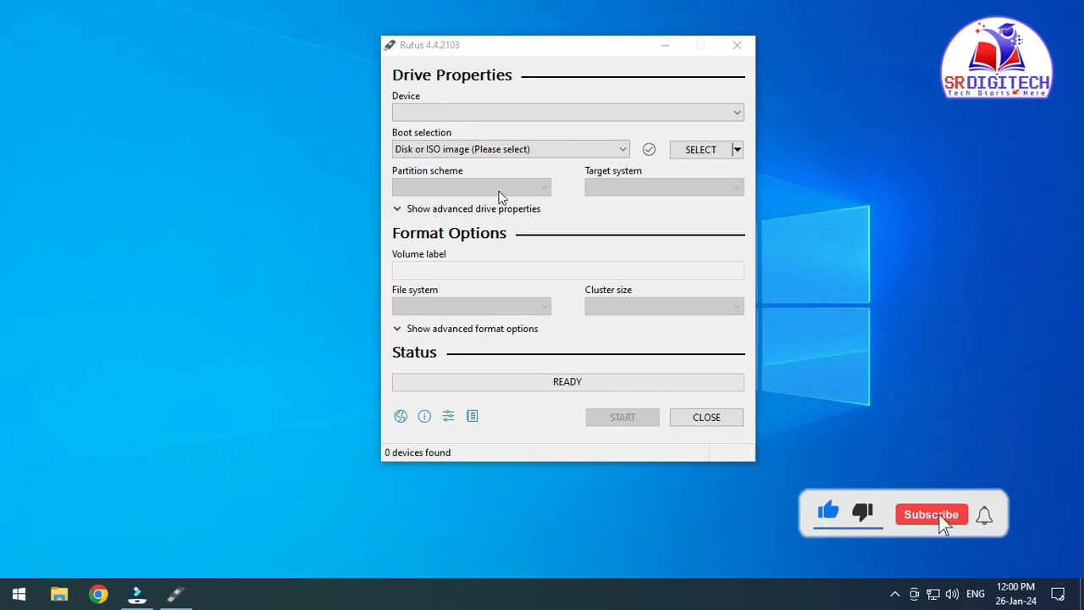
click(737, 149)
click(721, 168)
click(682, 151)
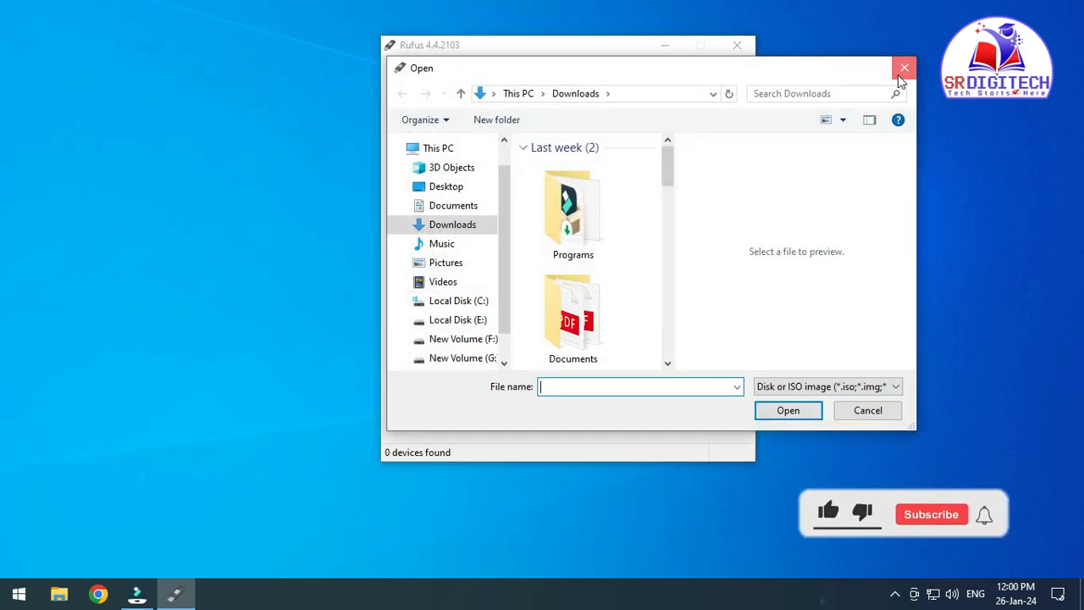
click(905, 68)
Switch the boot image source to download and choose Windows 11 as the ISO version.
click(735, 150)
click(726, 186)
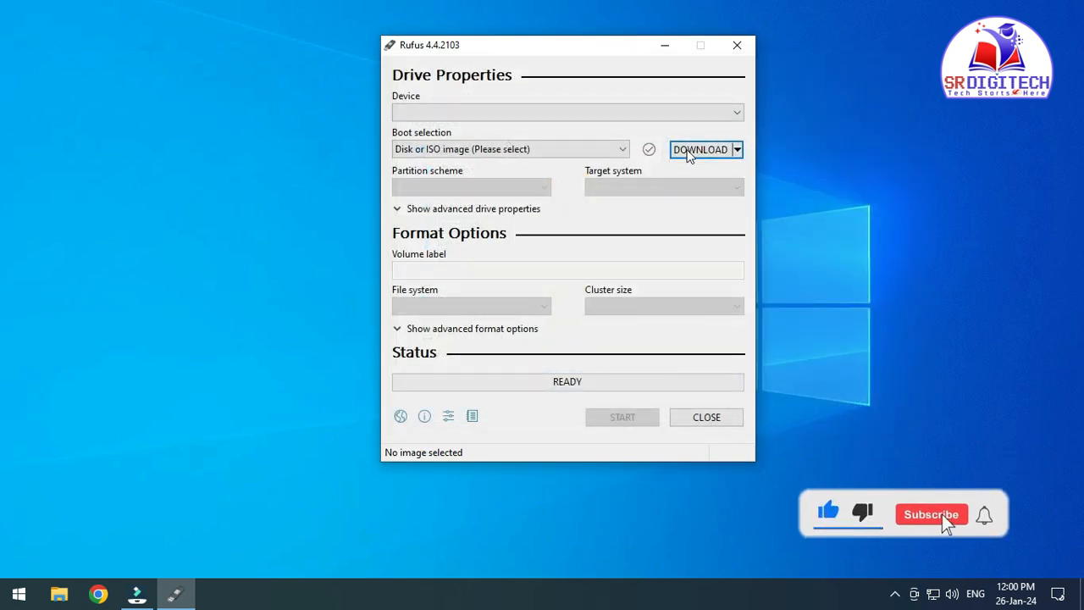
click(688, 150)
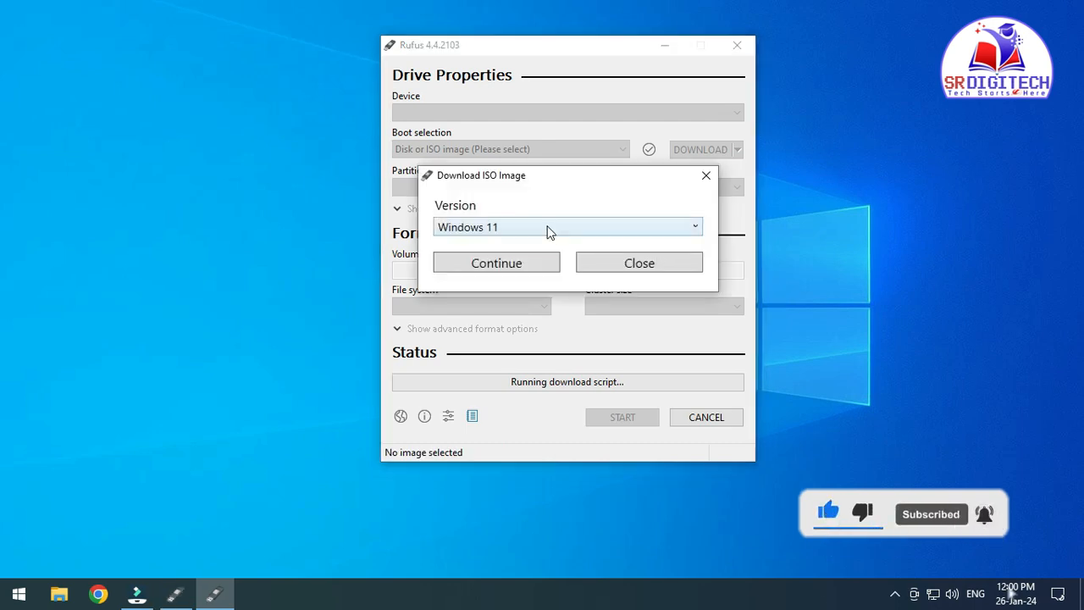
click(528, 267)
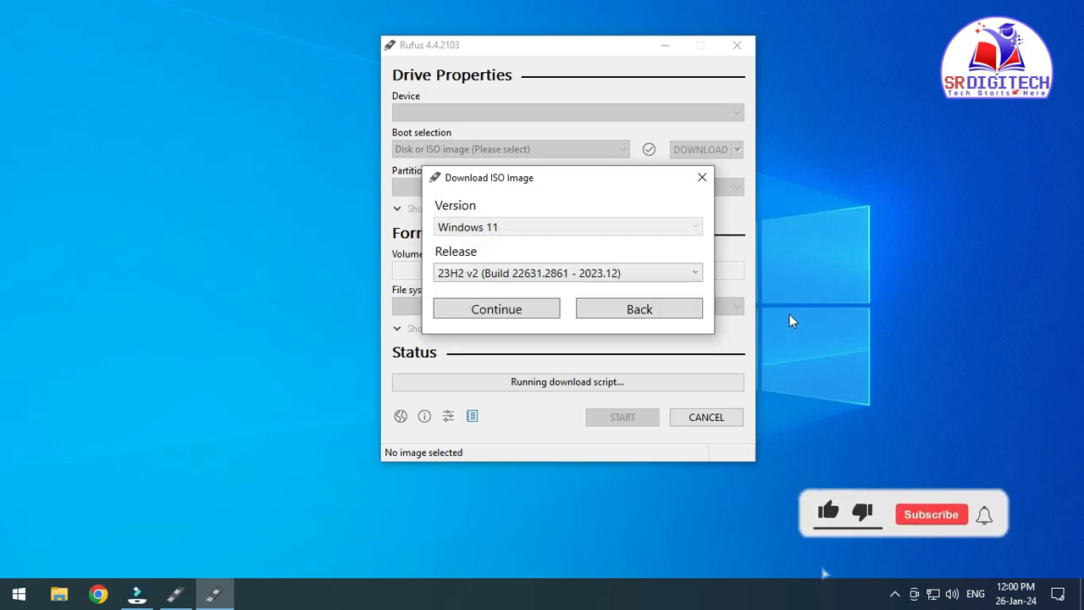
Choose release 23H2 v2 (Build 22631.2861 - 2023.12) and edition Windows 11 Home/Pro/Edu for the ISO.
click(549, 276)
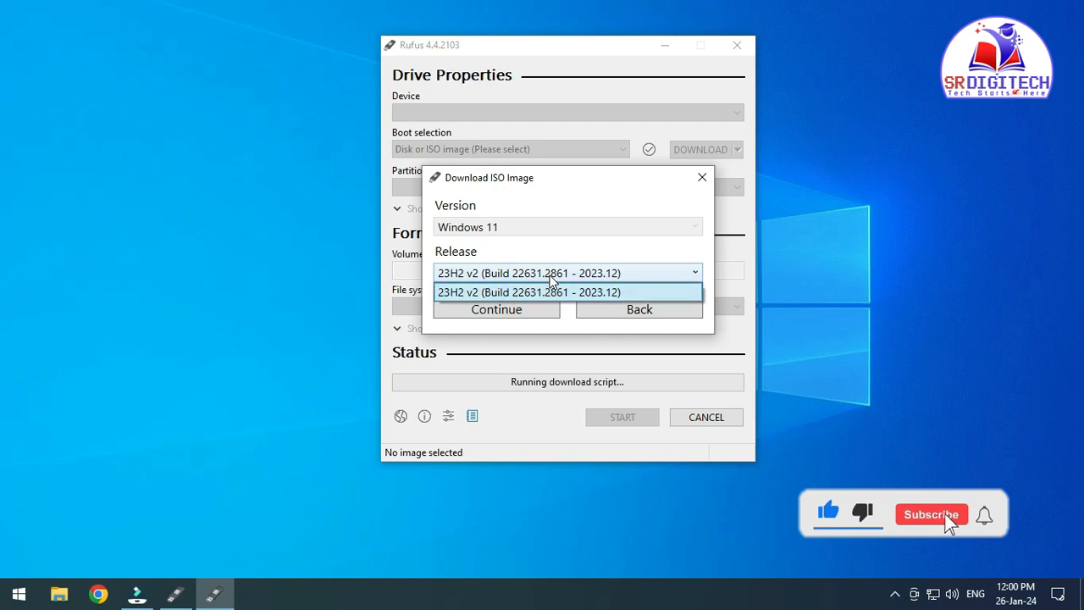
click(549, 276)
click(539, 319)
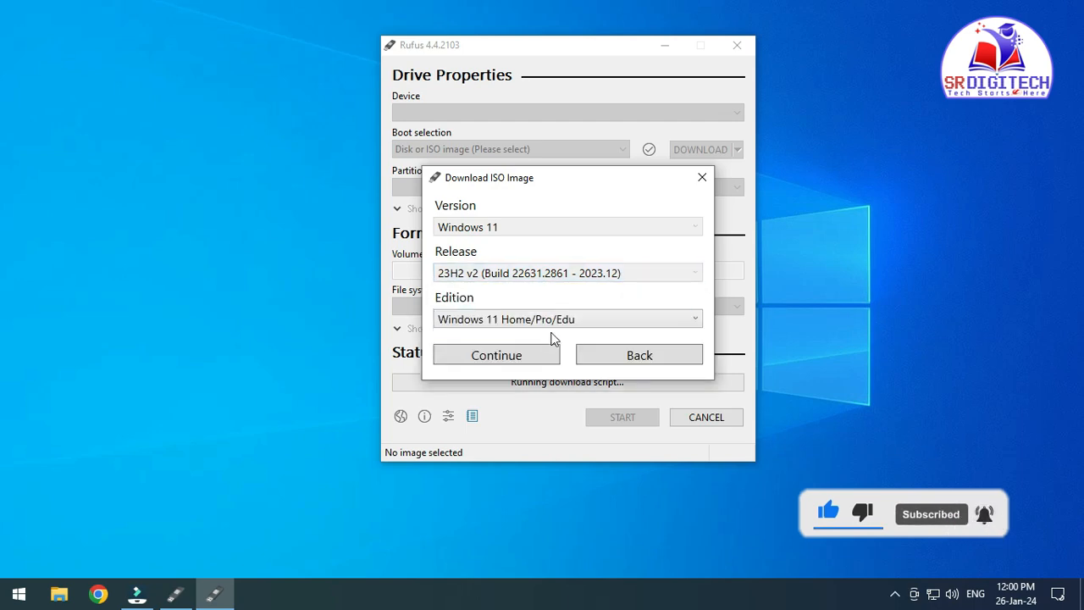
click(551, 320)
click(550, 336)
click(539, 356)
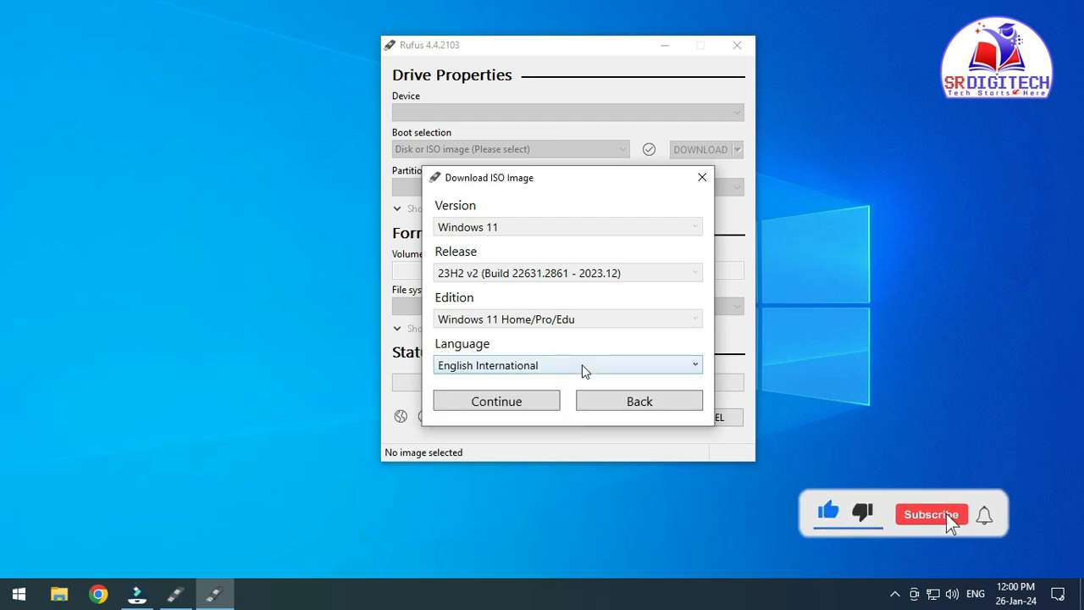
Accept English International as the ISO language and keep x64 as the architecture.
click(532, 369)
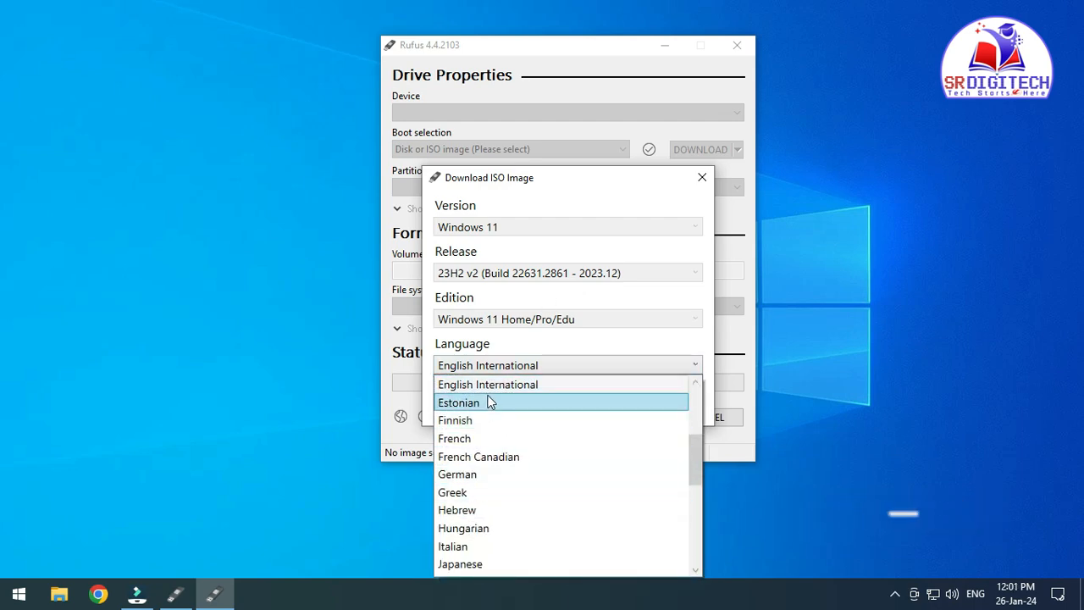
key(Escape)
click(489, 404)
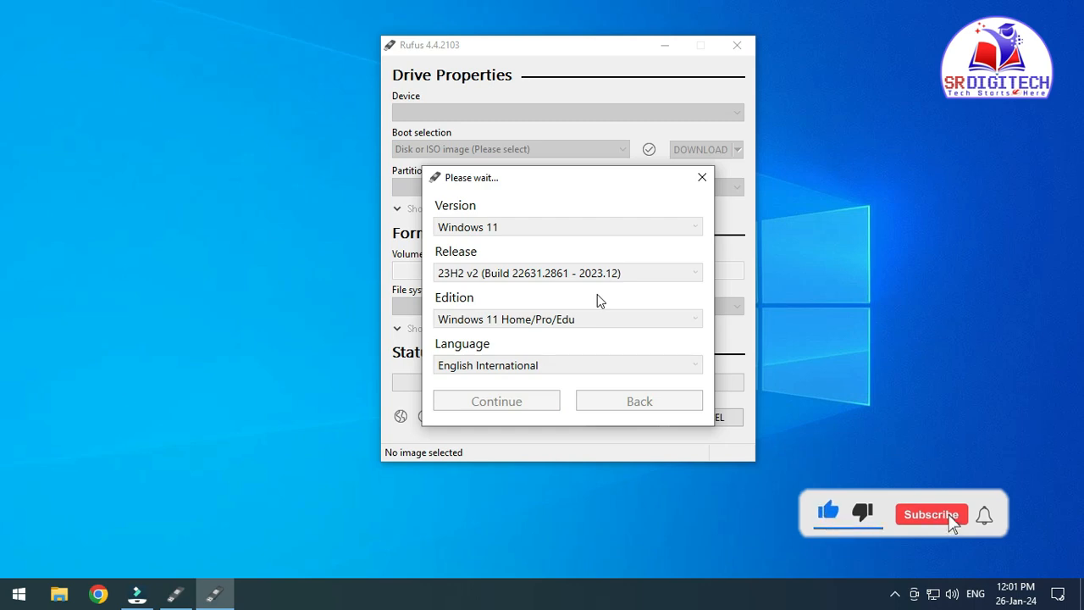
click(535, 419)
click(536, 426)
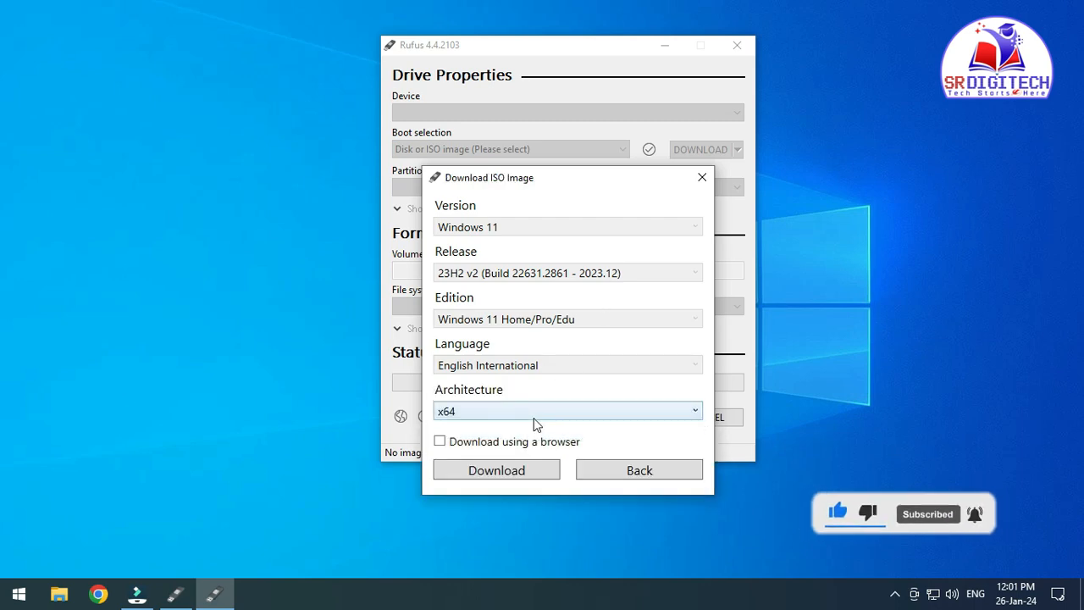
Request the ISO download, cancel saving the file and close Rufus.
click(497, 470)
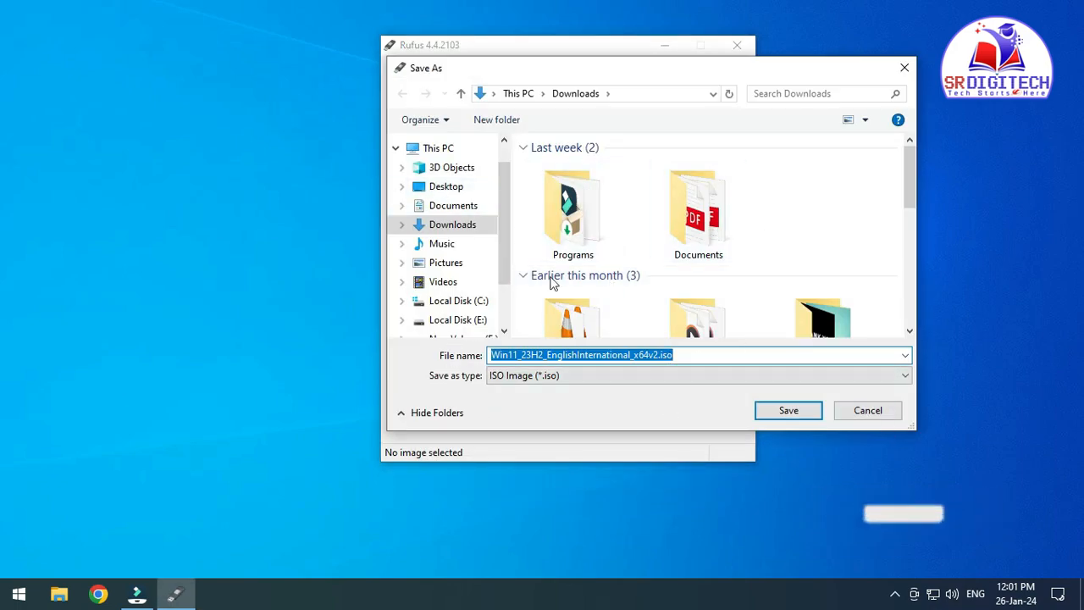
click(867, 410)
click(713, 419)
click(138, 595)
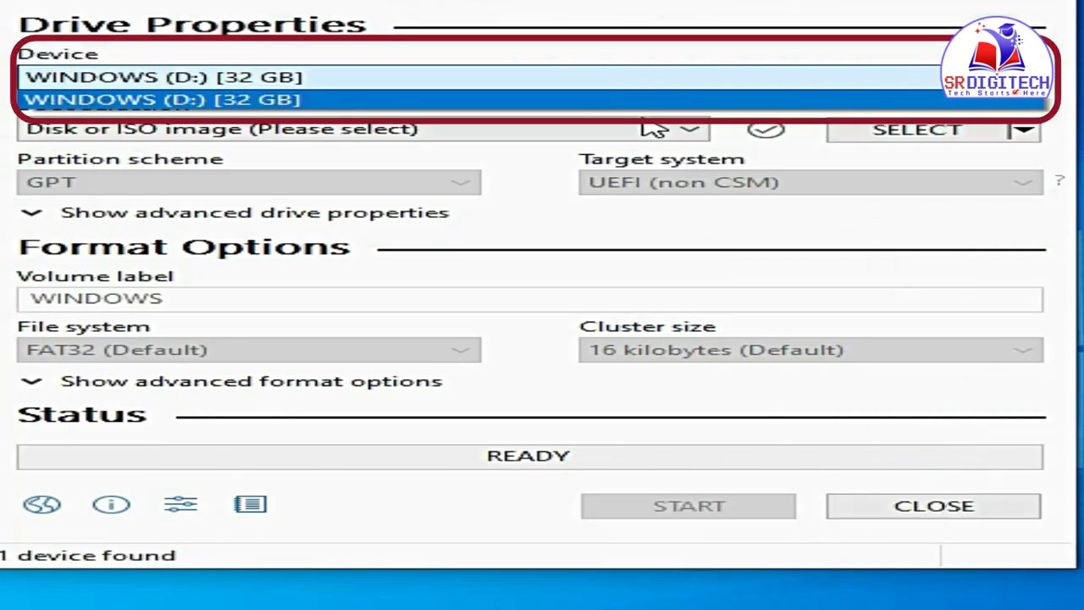
Choose the 32 GB WINDOWS (D:) drive as the device and use an existing Disk or ISO image as the boot selection.
click(648, 105)
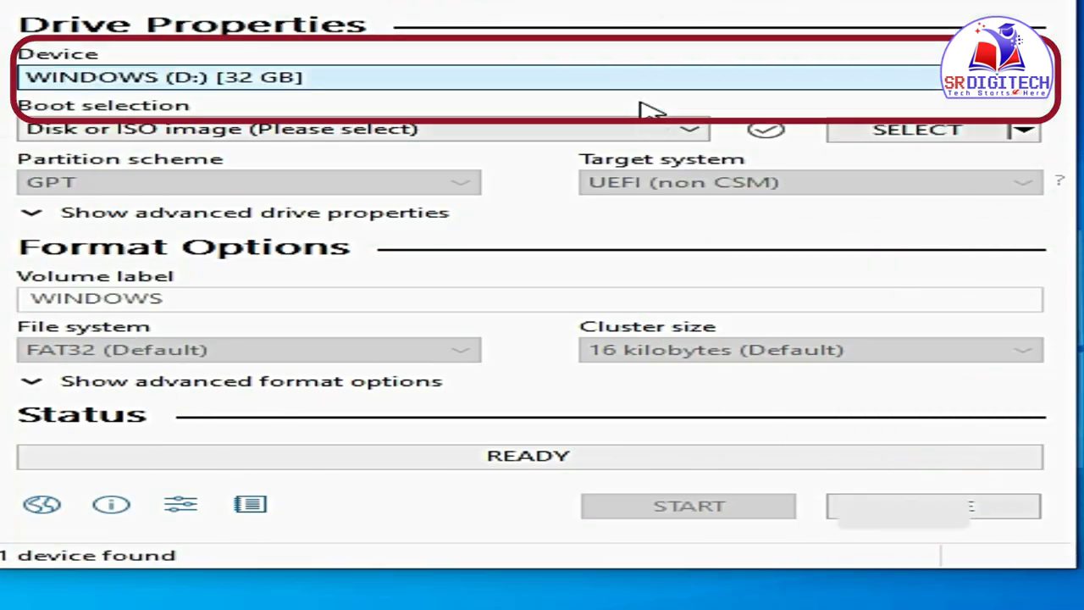
click(644, 129)
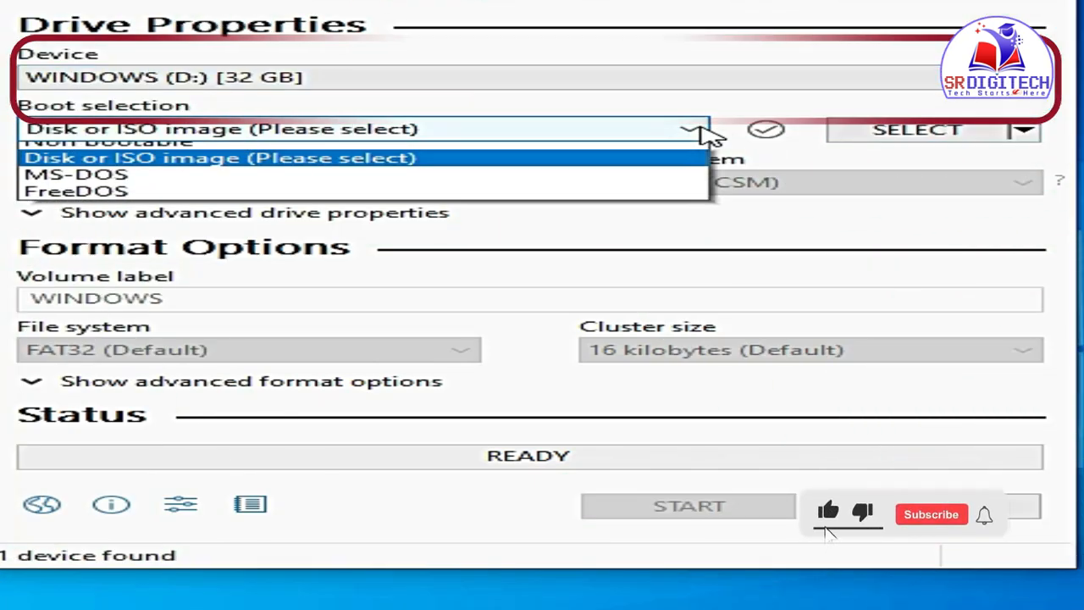
click(696, 131)
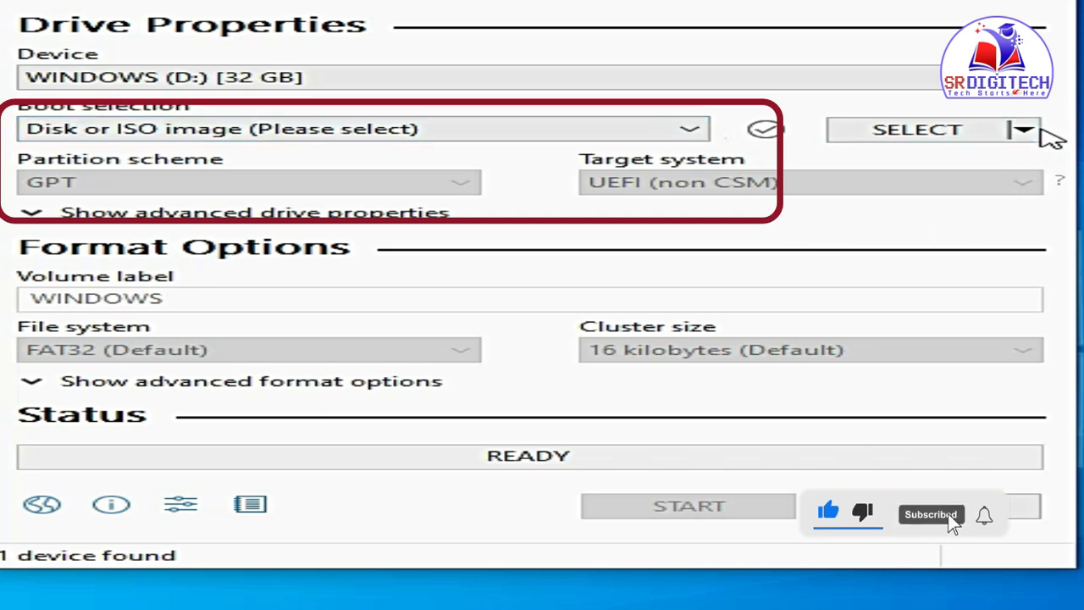
click(1035, 131)
click(1021, 165)
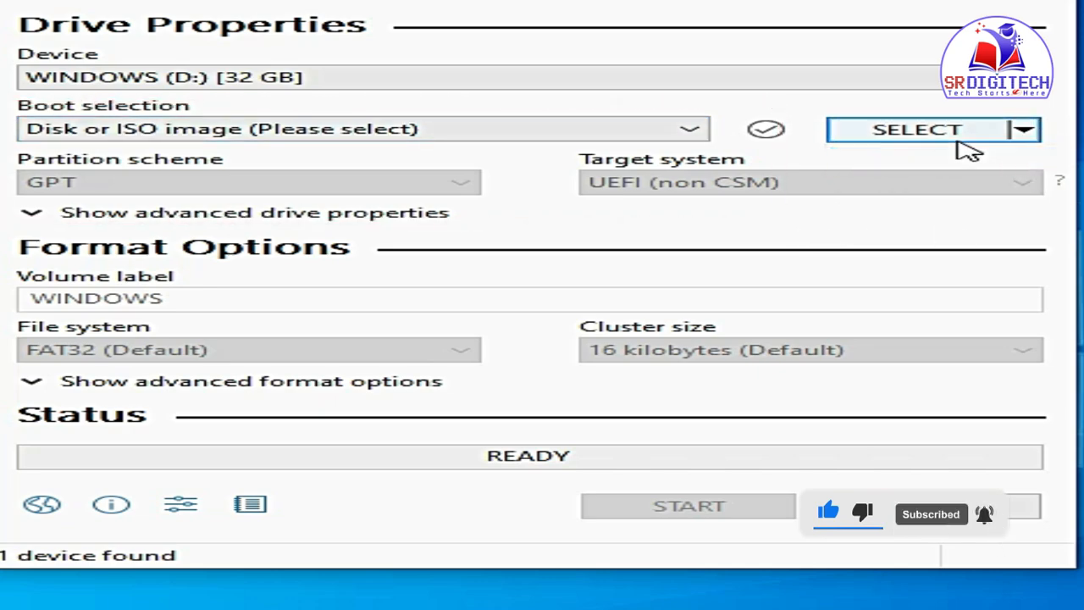
Load Win11_22H2_EnglishInternational_x64v2.iso from the Softwares folder on Local Disk (E:) as the boot image.
click(942, 131)
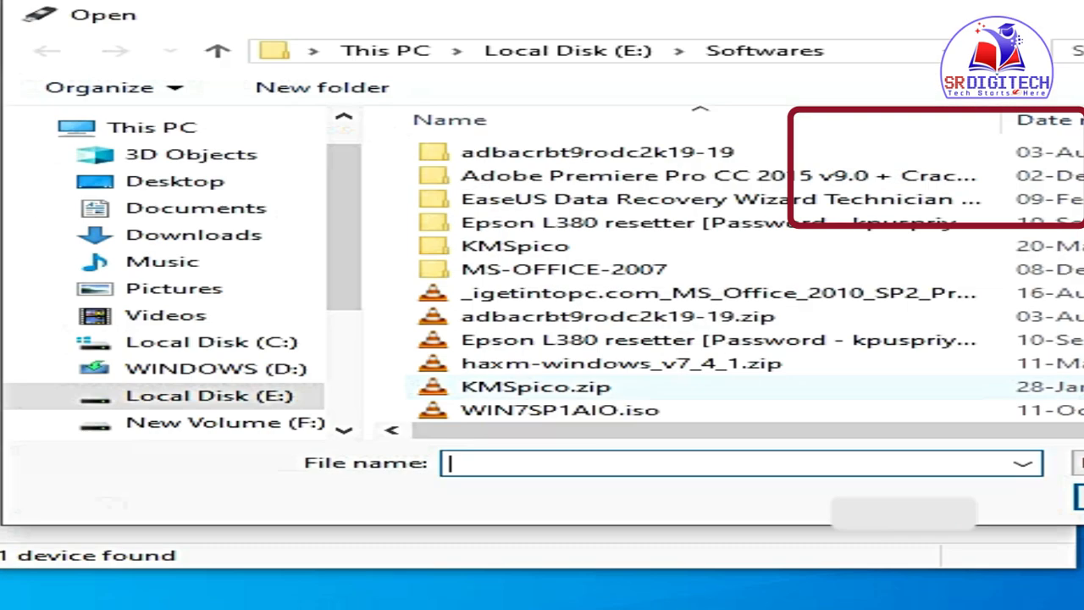
scroll(684, 382, down, 2)
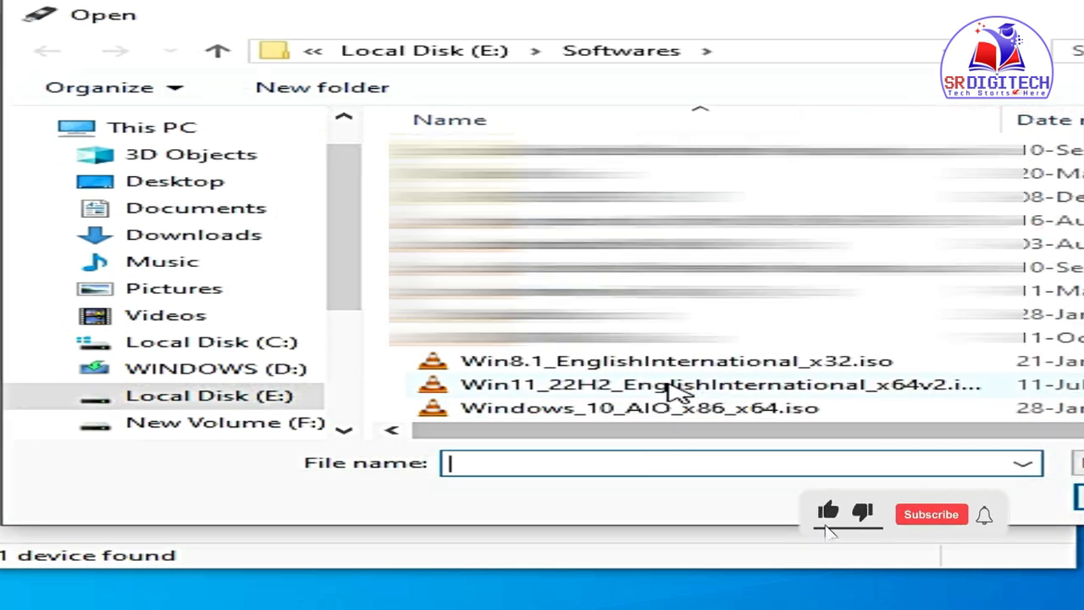
click(676, 386)
click(1080, 497)
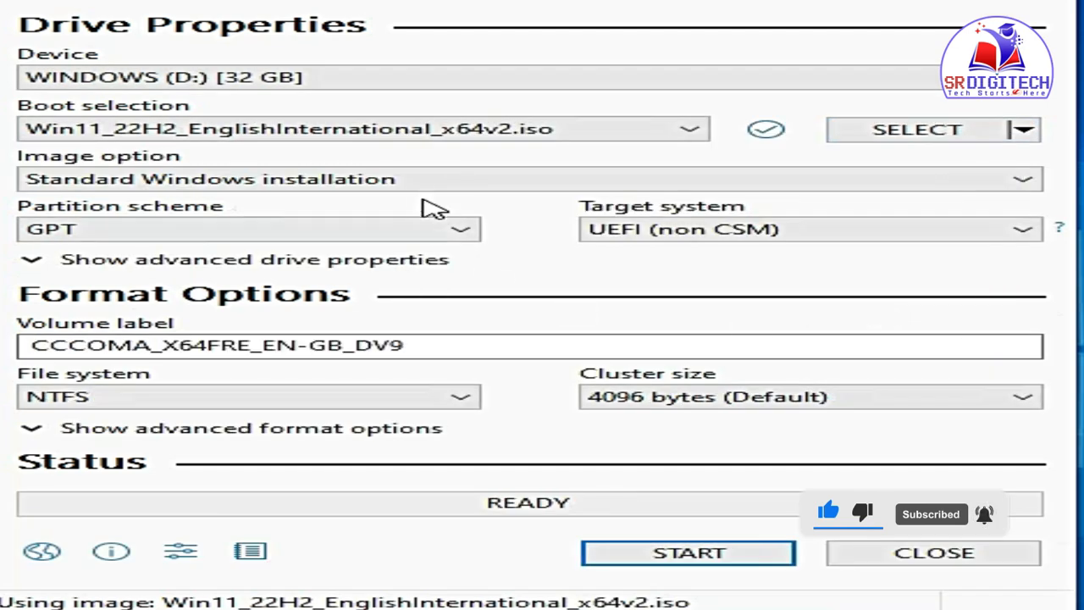
Set the image option to Standard Windows installation and the partition scheme to GPT.
click(423, 185)
click(424, 192)
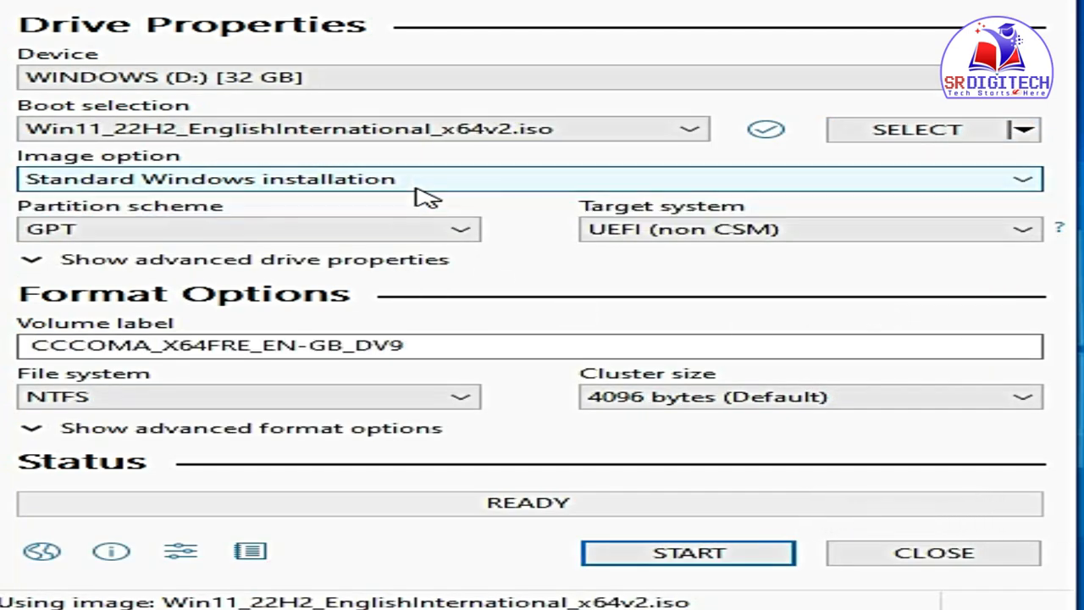
click(426, 233)
click(391, 266)
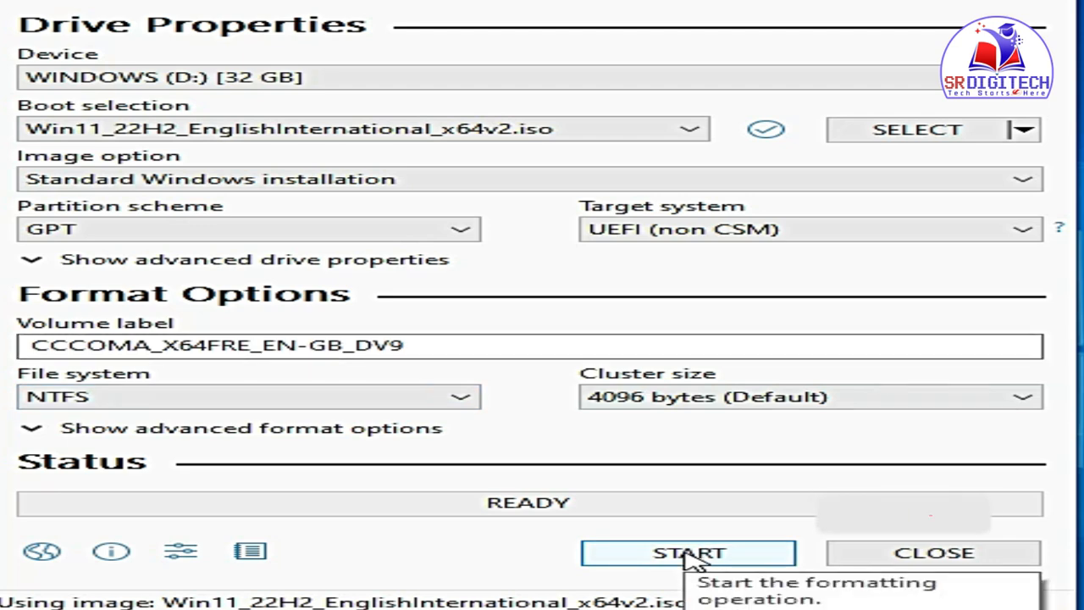
Switch the partition scheme to MBR and return it to GPT.
click(458, 232)
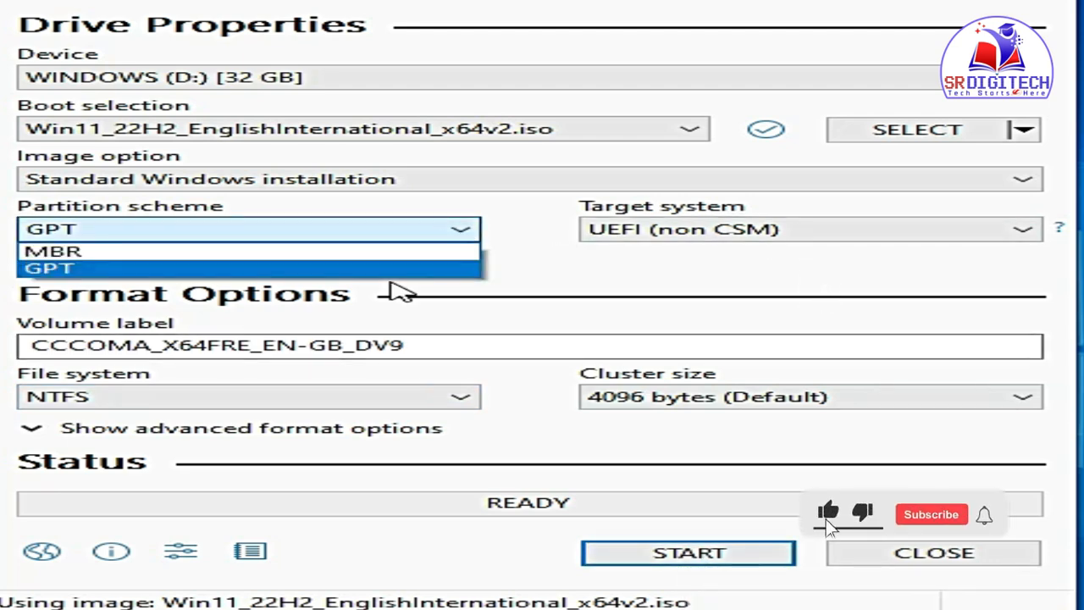
click(377, 252)
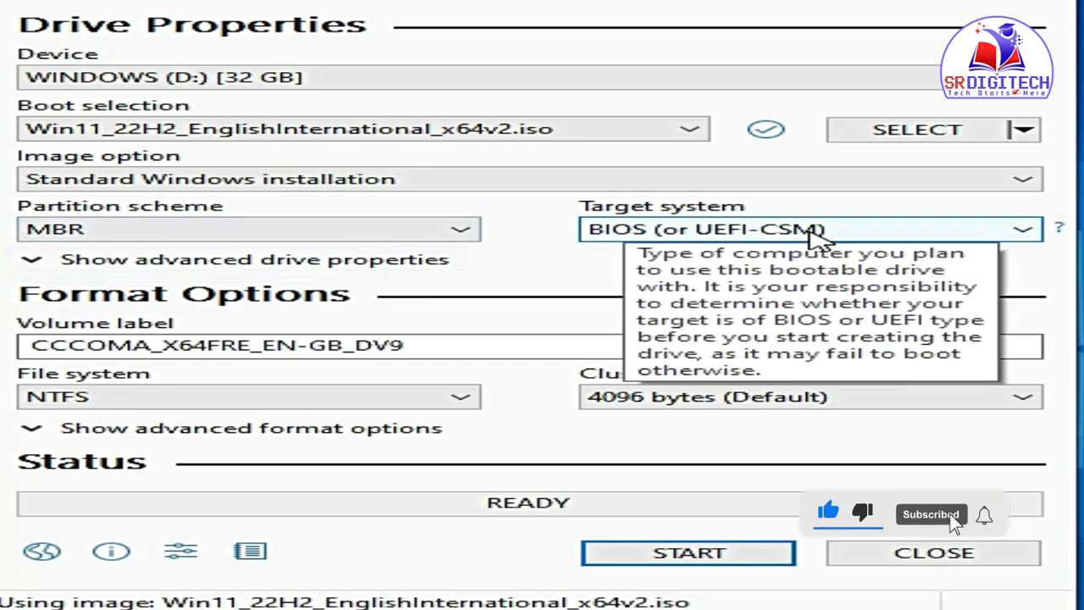
click(479, 235)
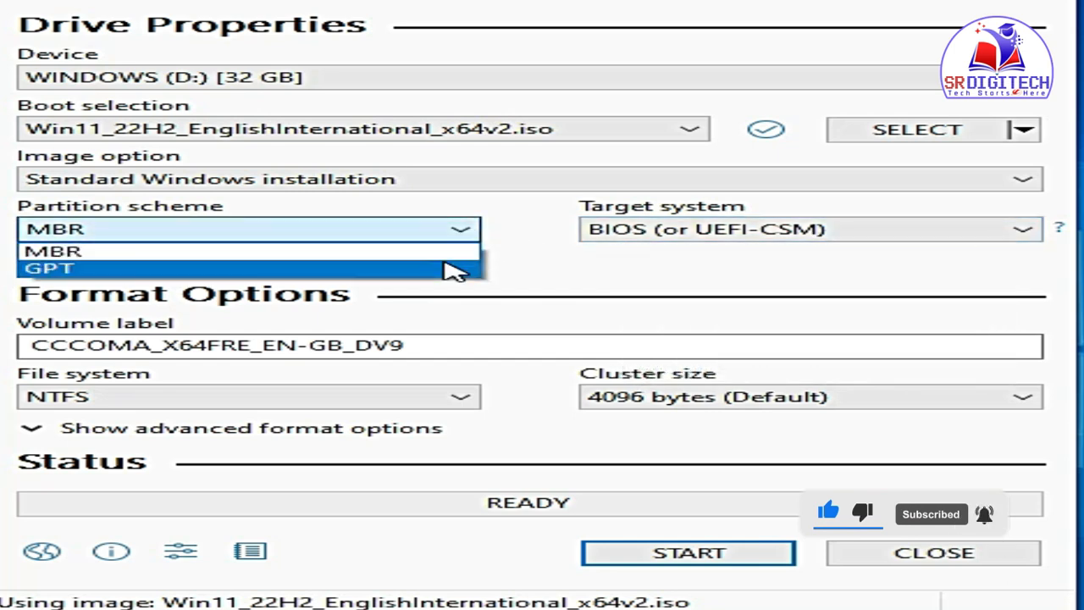
click(453, 269)
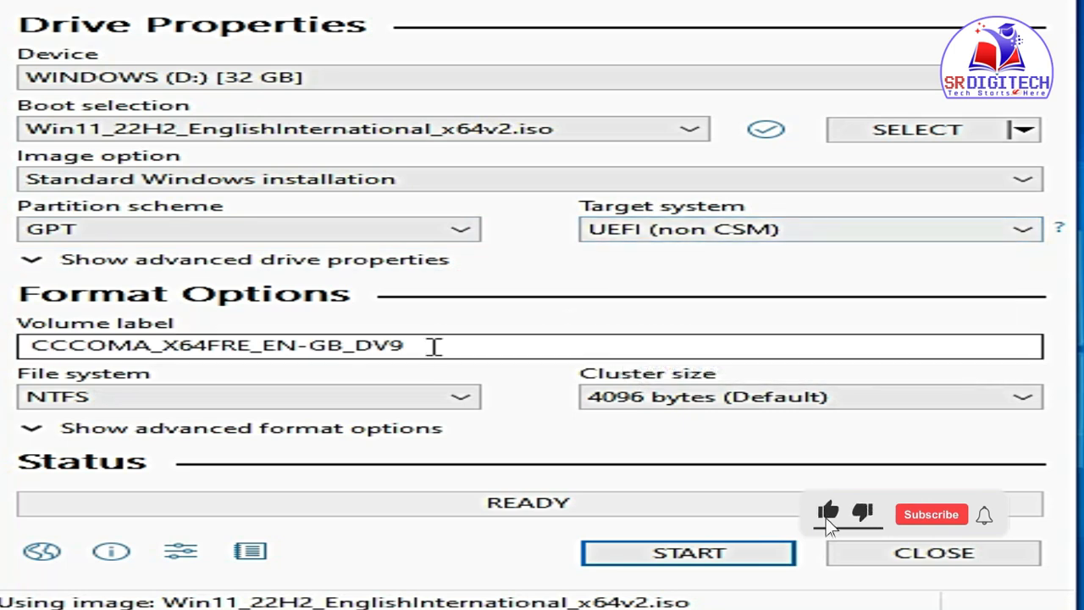
Start writing the drive with the 4GB+ RAM, Secure Boot, TPM 2.0 and online Microsoft account requirements removed, accepting the data erasure.
double_click(535, 346)
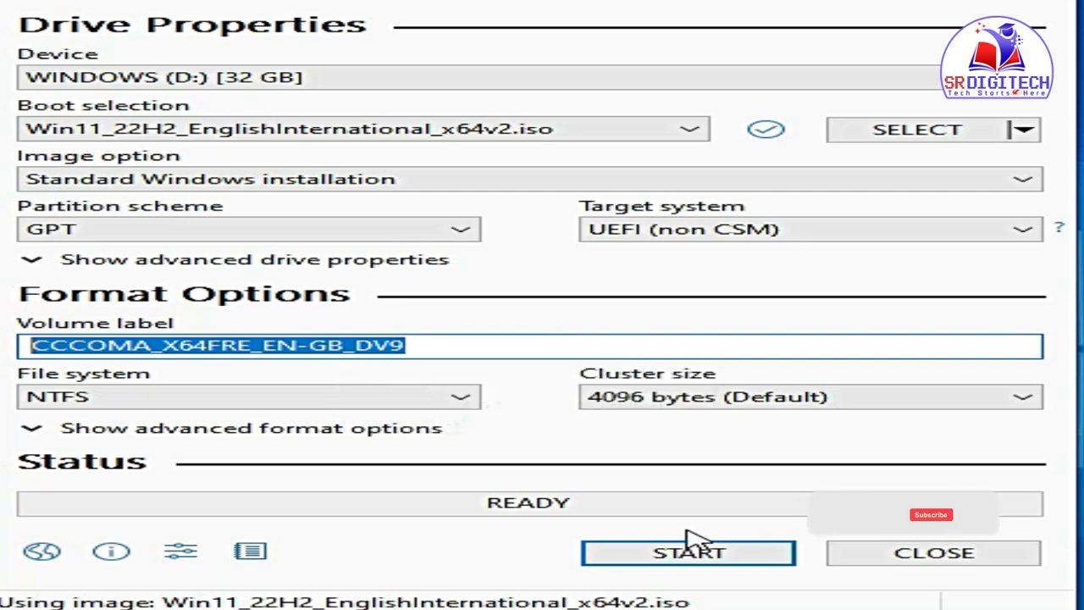
click(665, 554)
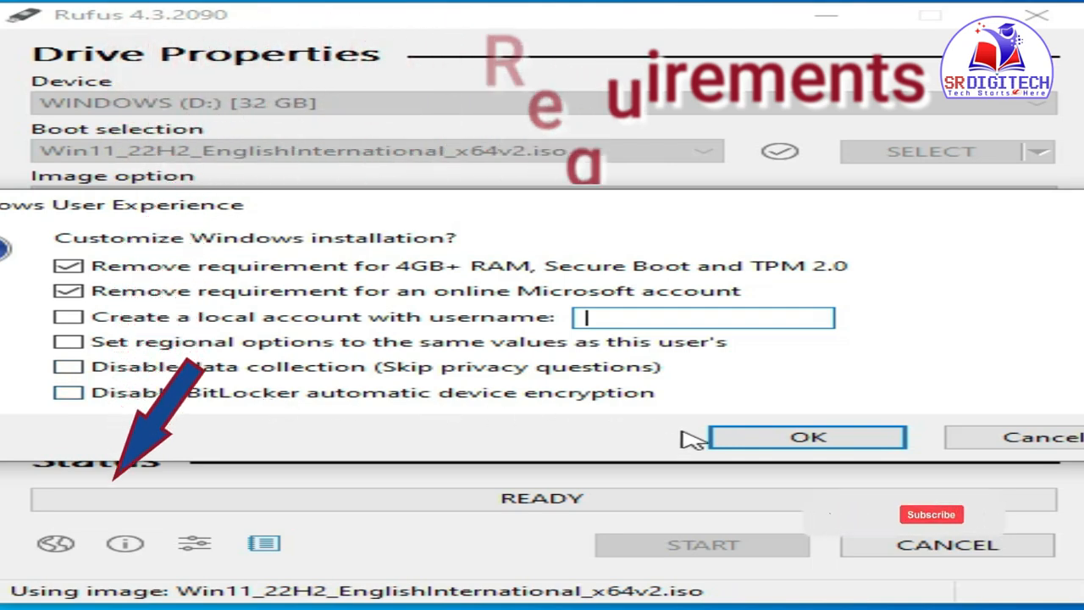
click(842, 449)
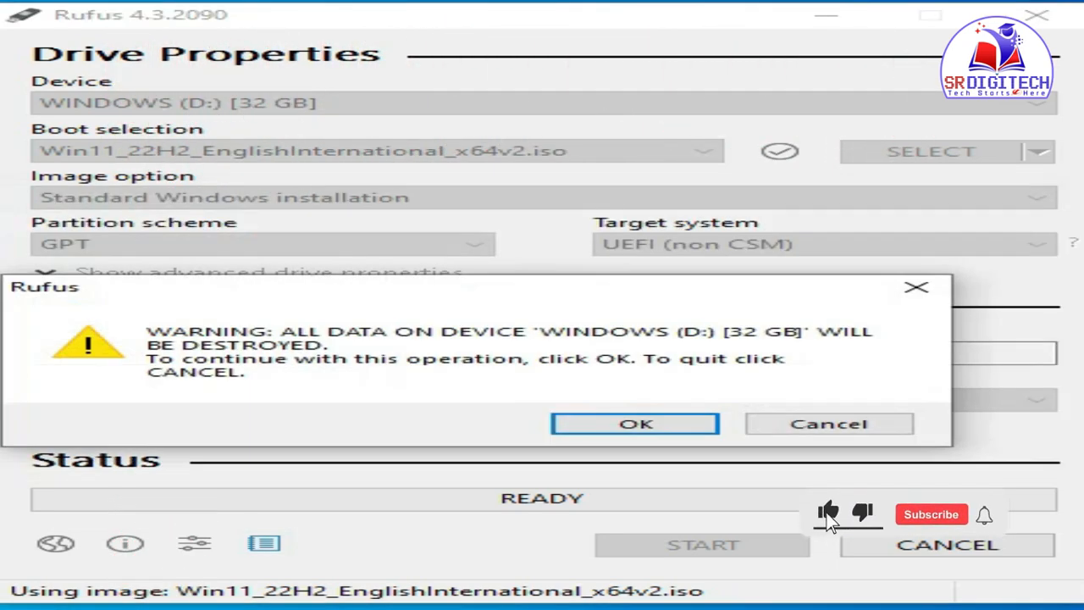
click(700, 429)
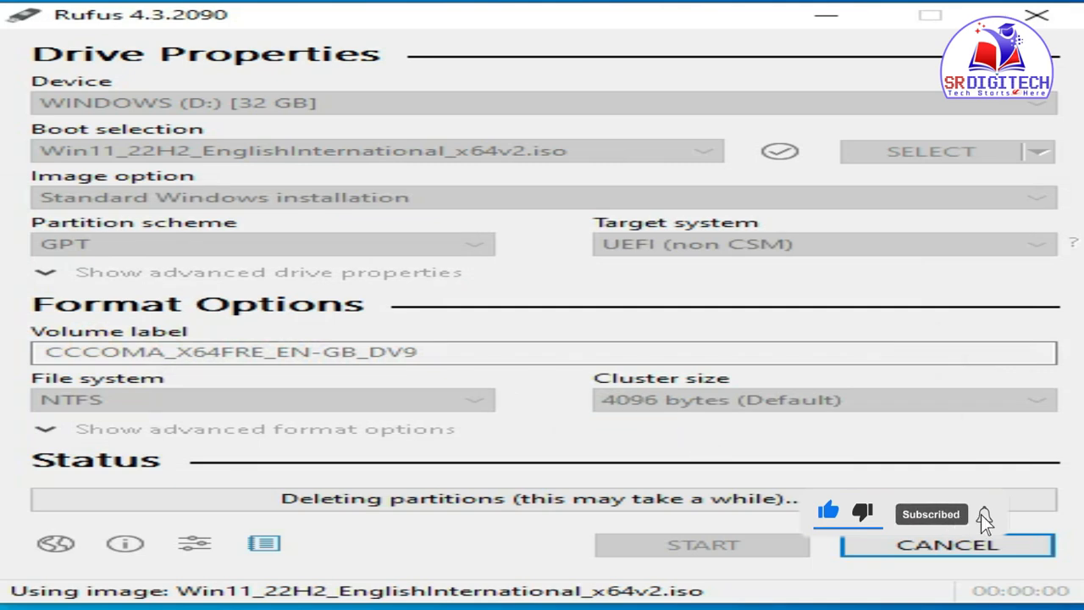